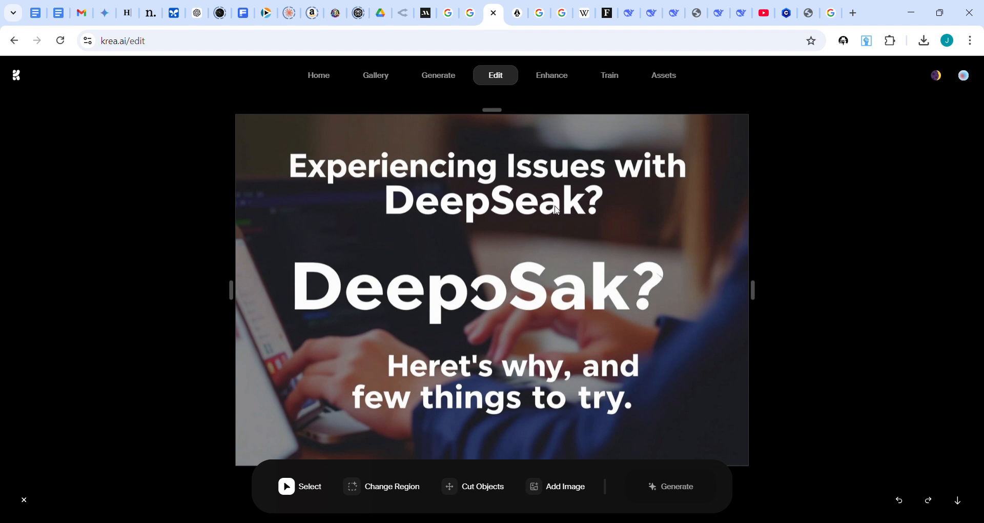
- Mark a rectangular region around the second-line "DeepSeak?" and generate with the prompt "remove and replace with background"
left_click(368, 487)
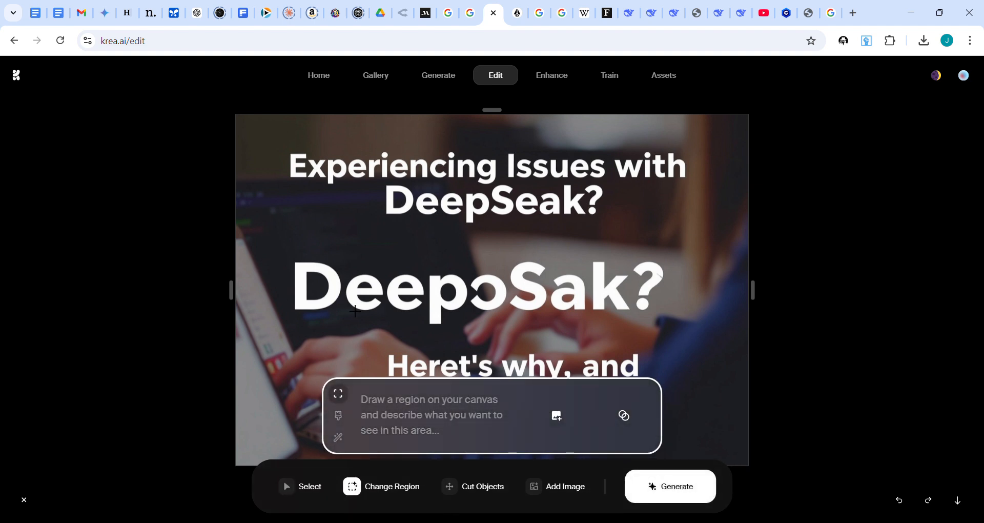
scroll(393, 216, "down", 3)
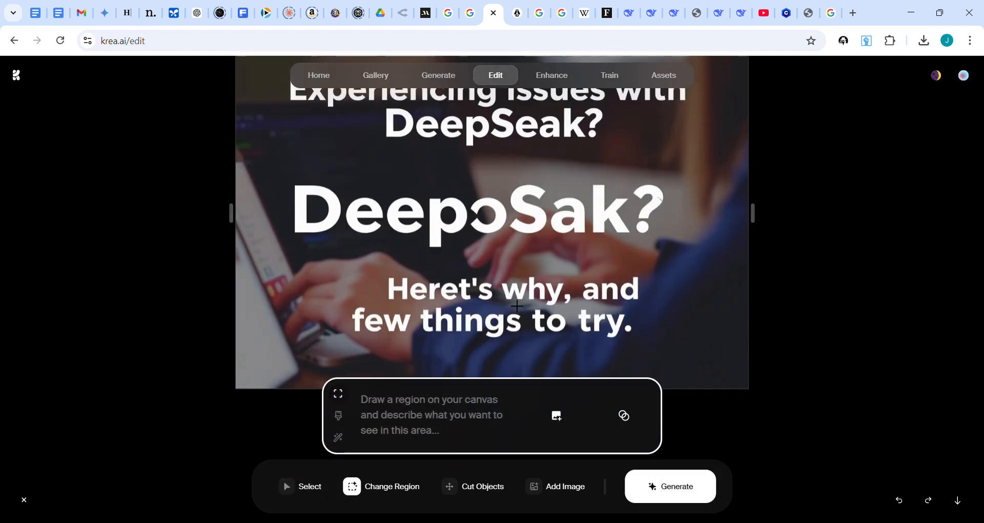
scroll(626, 281, "up", 4)
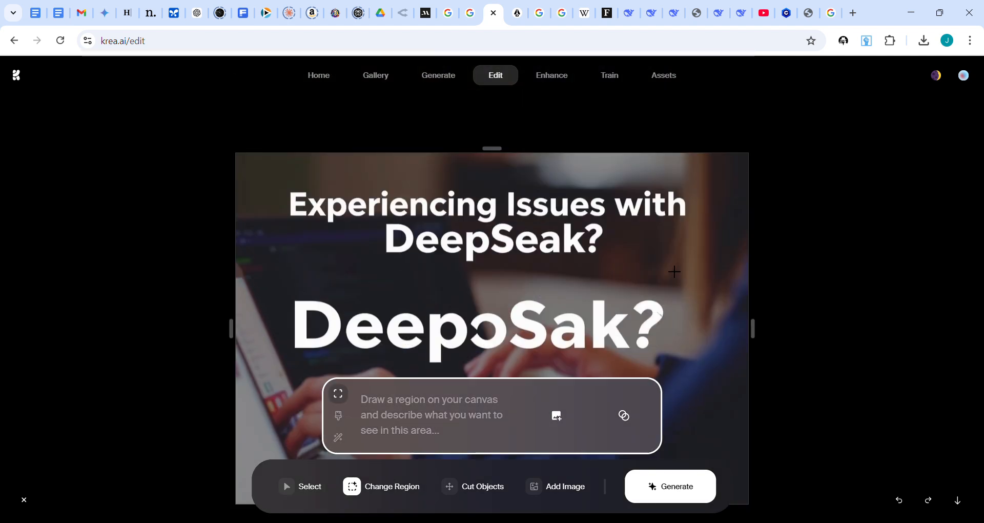
scroll(674, 265, "down", 3)
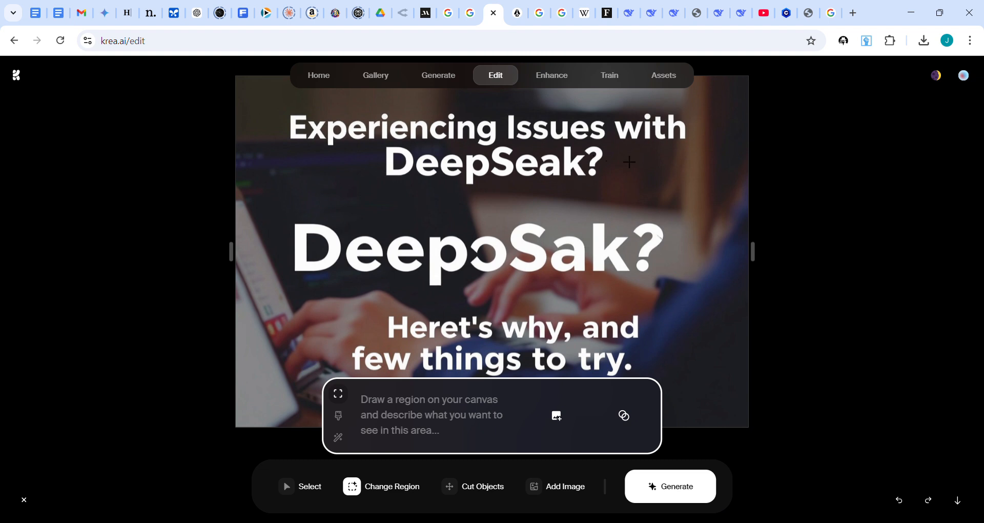
left_click(339, 415)
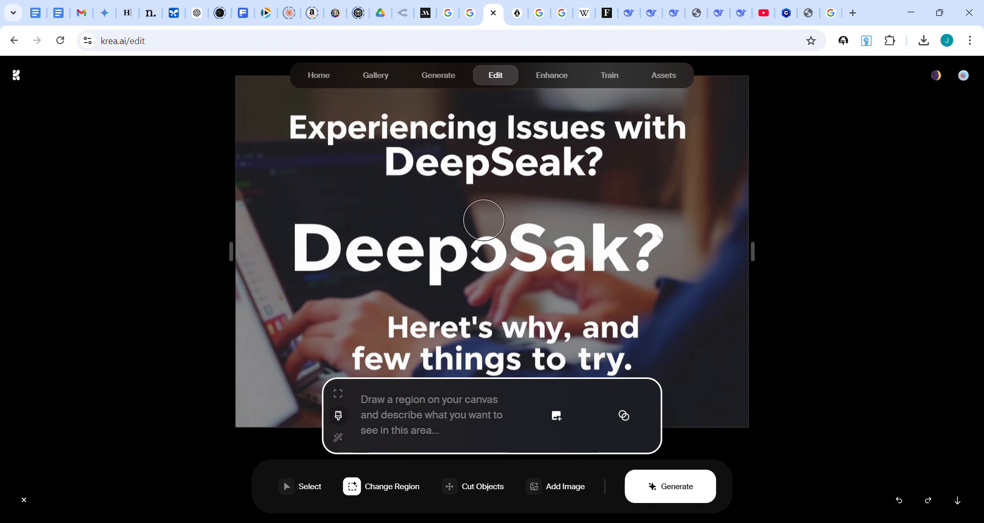
left_click(340, 398)
left_click_drag(382, 145, 618, 195)
type("remove")
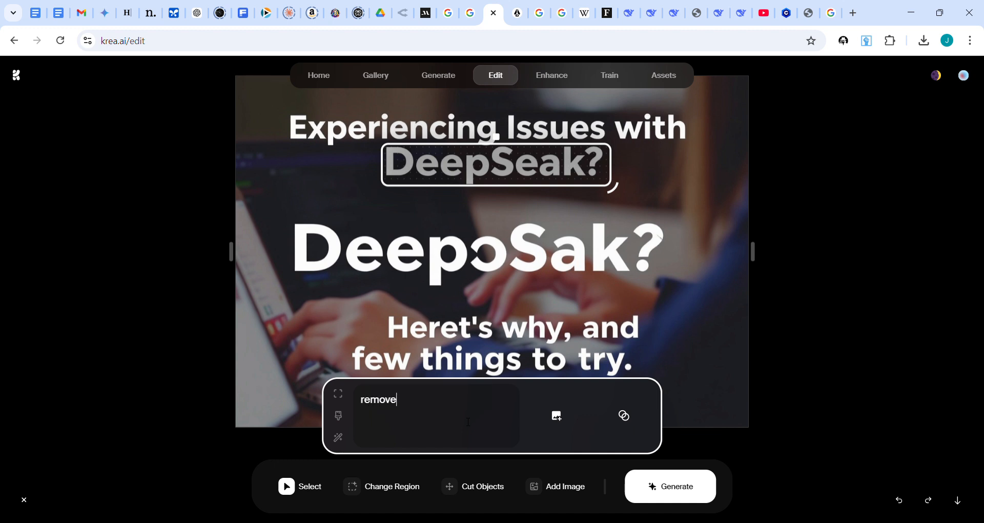
type(" and replace with background")
left_click(674, 488)
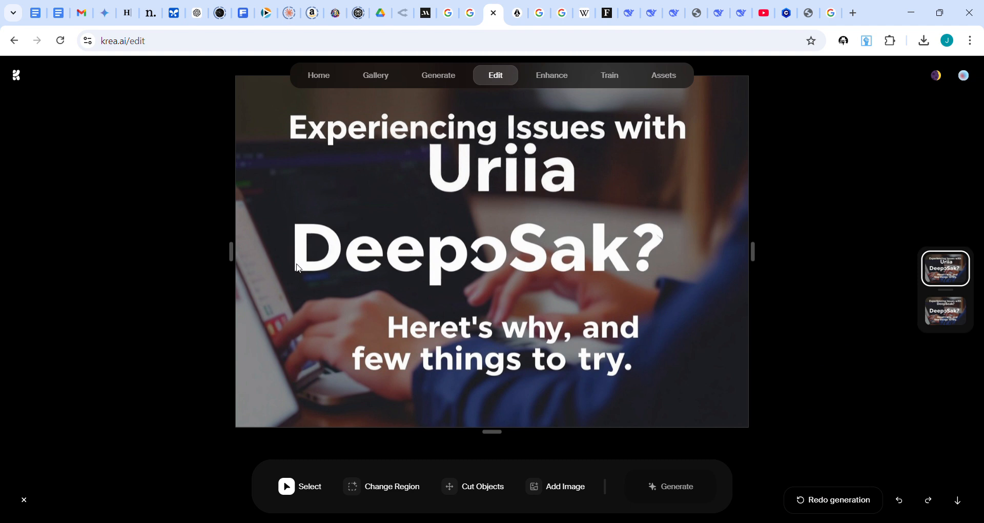
left_click_drag(537, 241, 475, 252)
left_click_drag(610, 243, 673, 242)
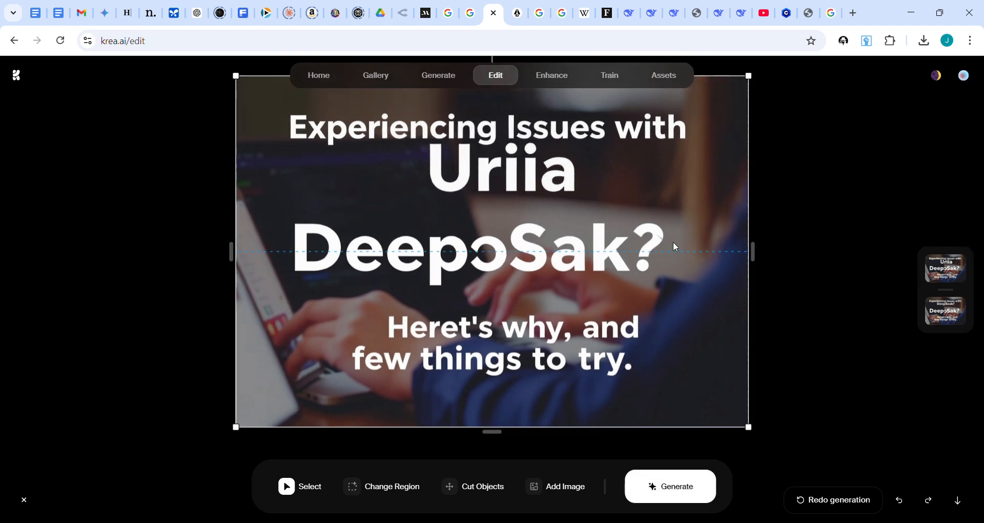
left_click(765, 220)
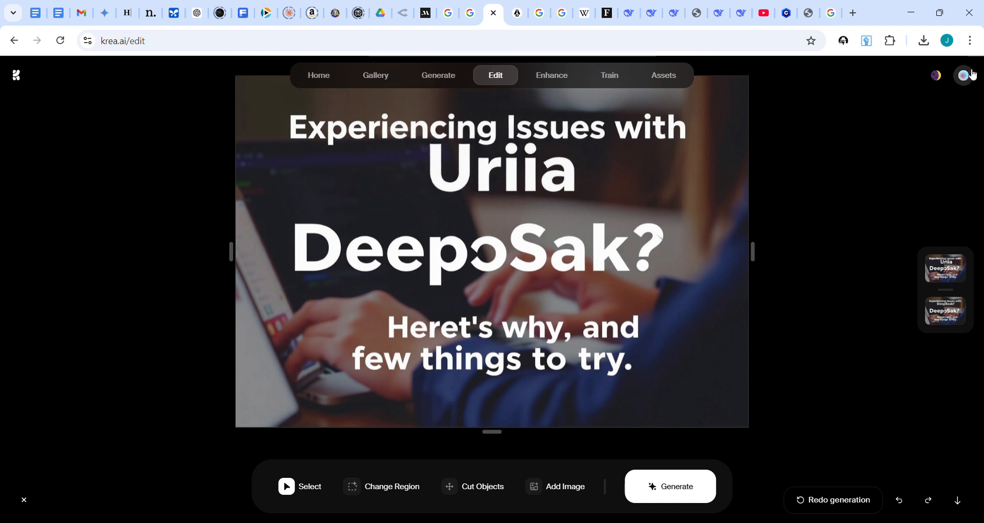
- Check the account usage in the profile menu
left_click(968, 78)
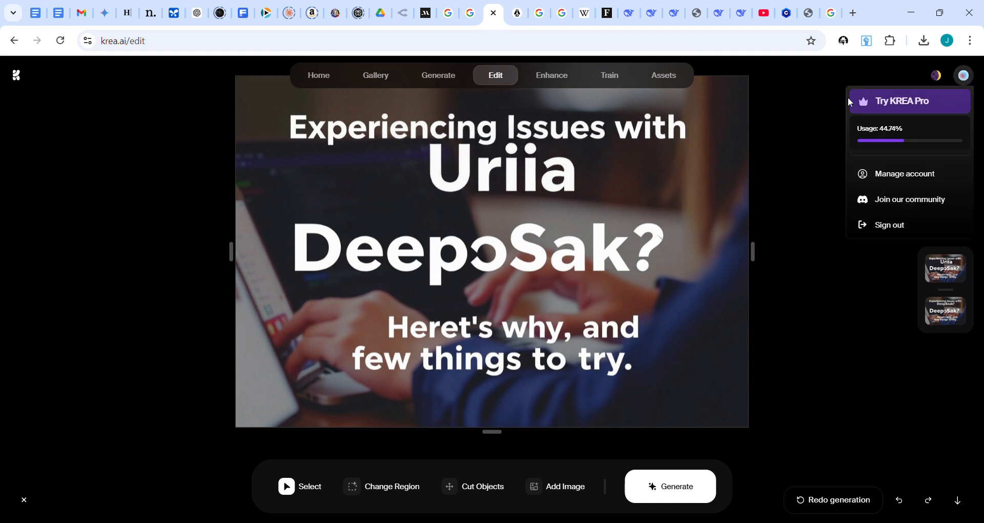
left_click(817, 114)
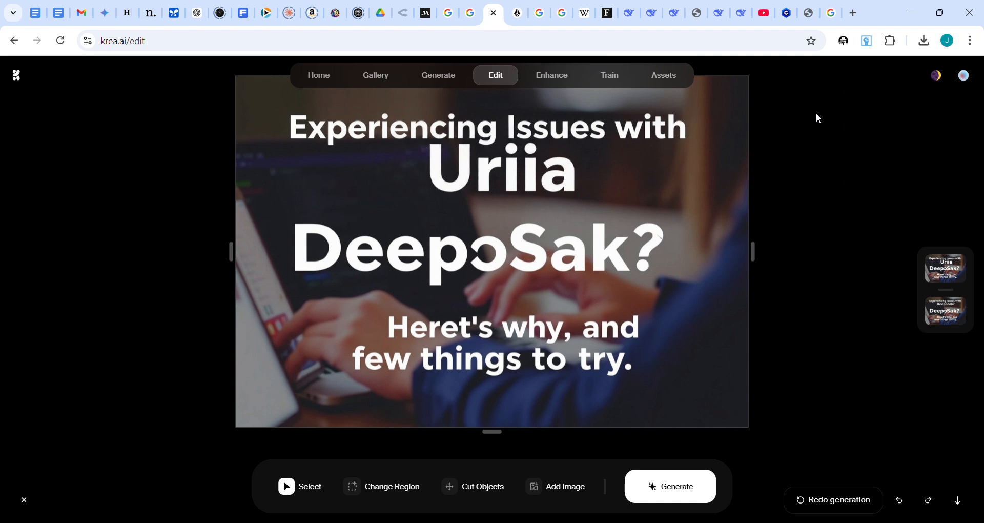
left_click(968, 81)
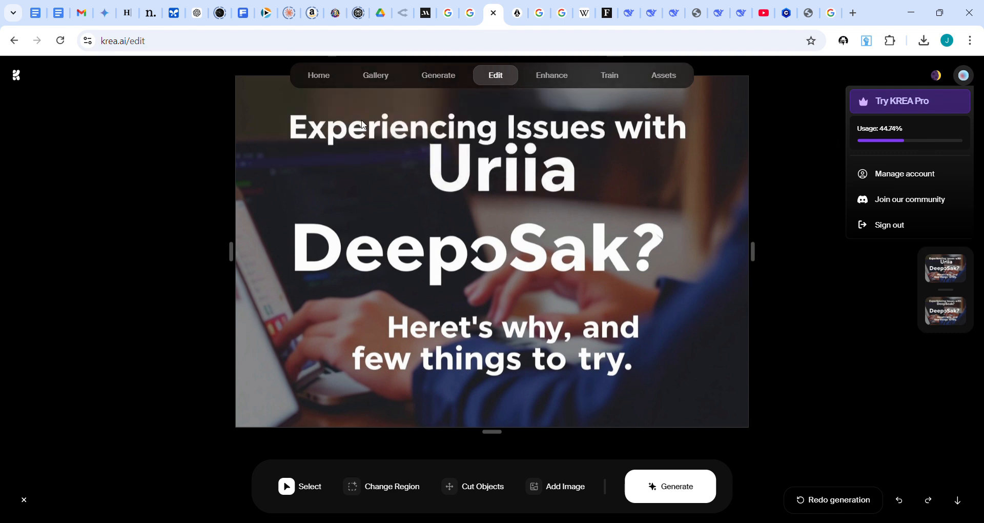
left_click(773, 160)
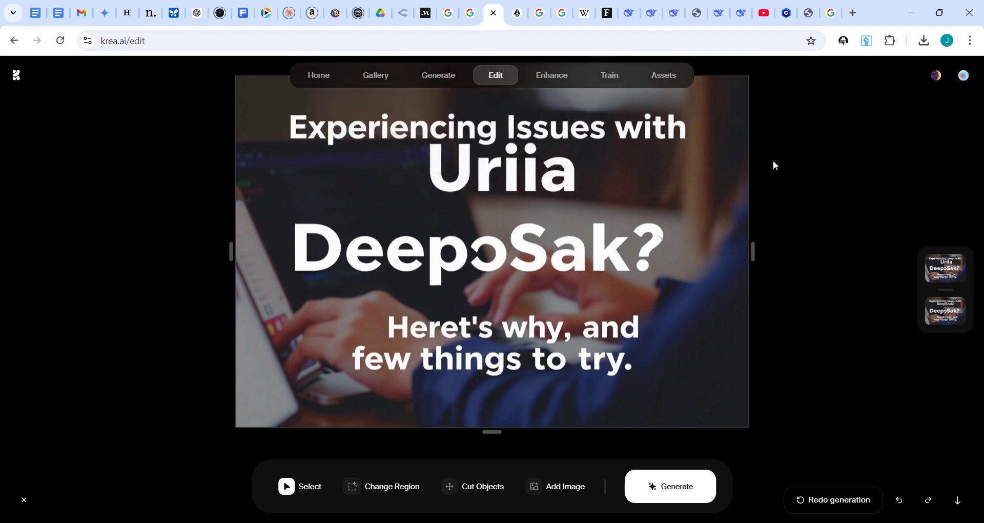
- Undo the generated edit and the drawn region
scroll(824, 181, "down", 1)
left_click(900, 500)
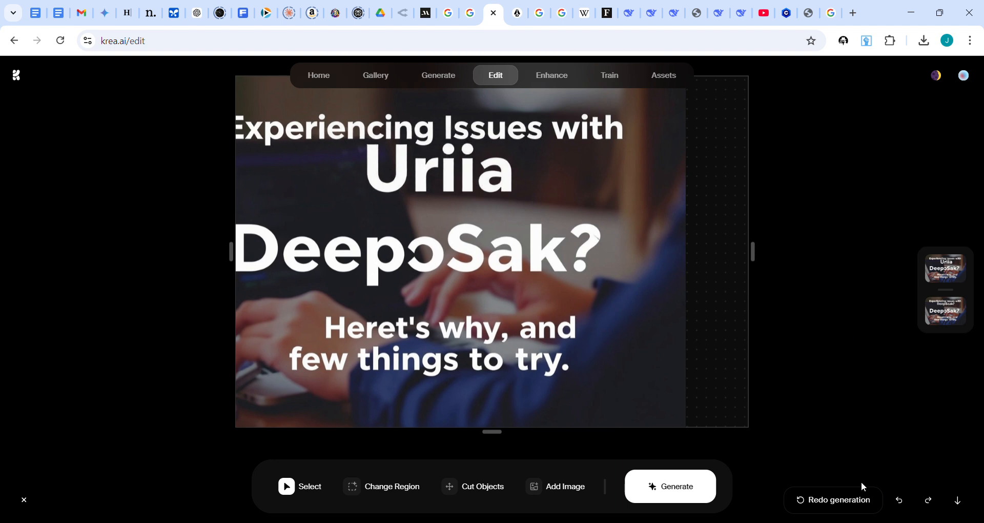
left_click(900, 506)
left_click(901, 507)
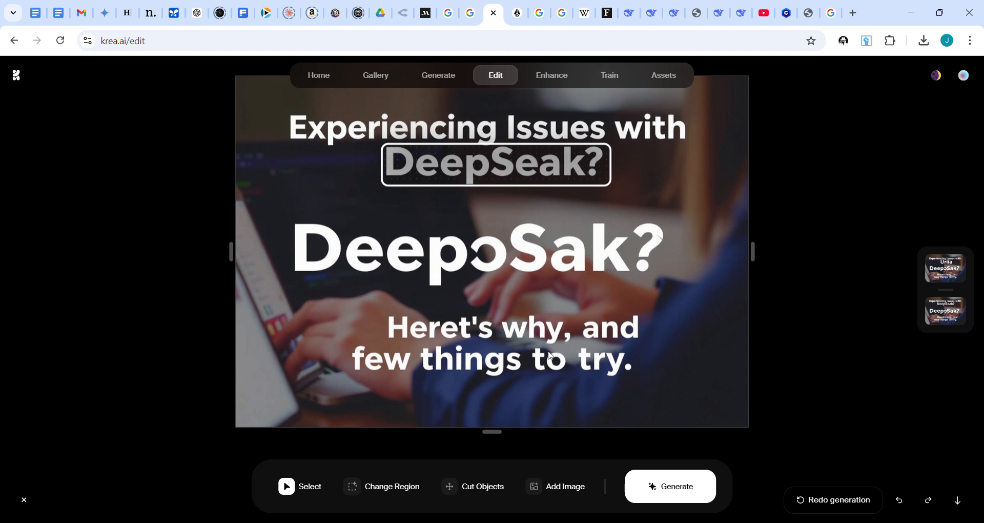
left_click(898, 502)
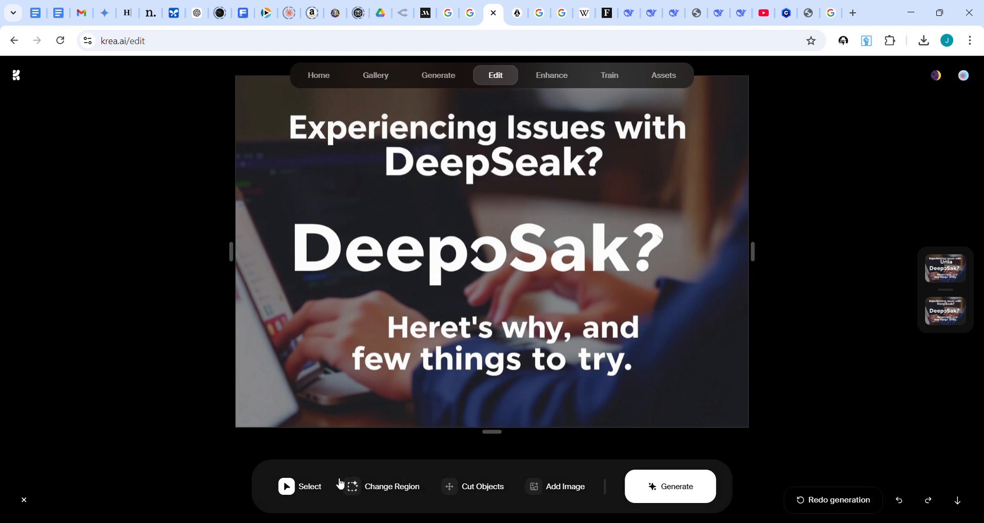
- Paint a region around the second-line "DeepSeak?", prefix the prompt with "please", generate, and redo the generation
left_click(449, 487)
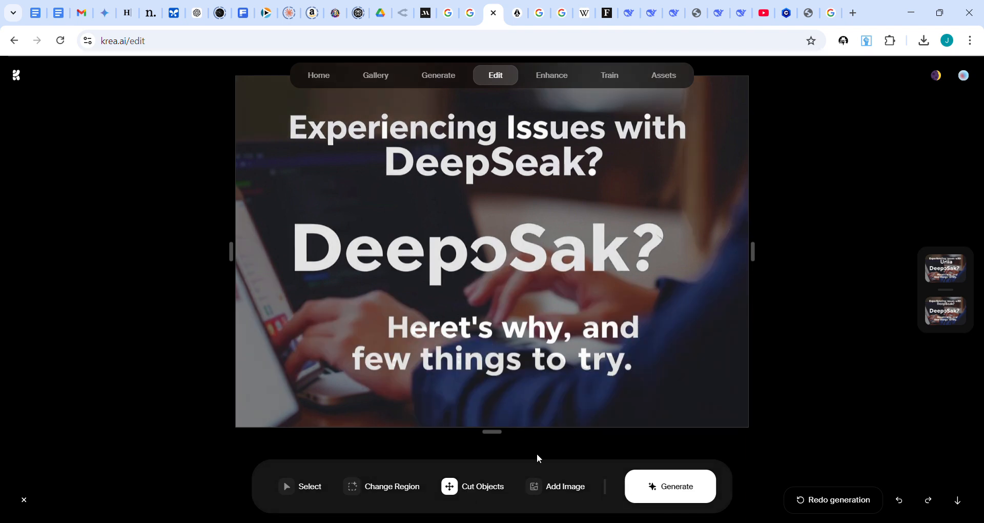
left_click(388, 490)
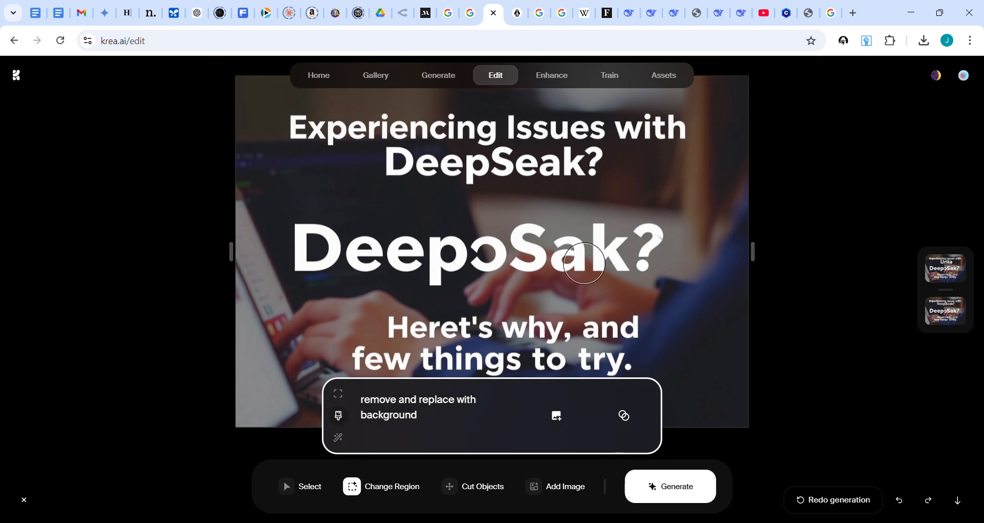
mouse_move(400, 177)
left_mouse_down()
mouse_move(521, 180)
mouse_move(594, 168)
mouse_move(451, 175)
mouse_move(392, 165)
mouse_move(474, 175)
mouse_move(595, 165)
mouse_move(579, 166)
left_mouse_up()
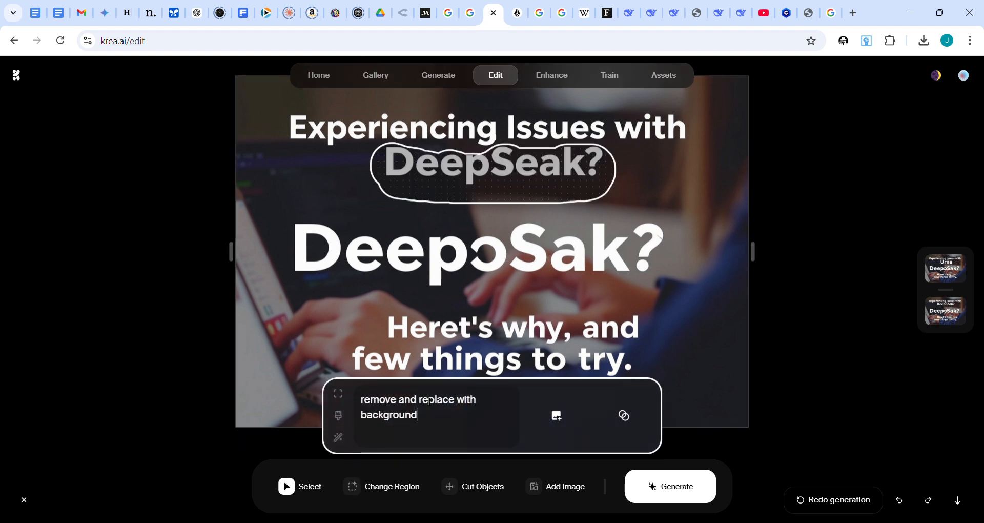
key("ctrl+Home")
type("please")
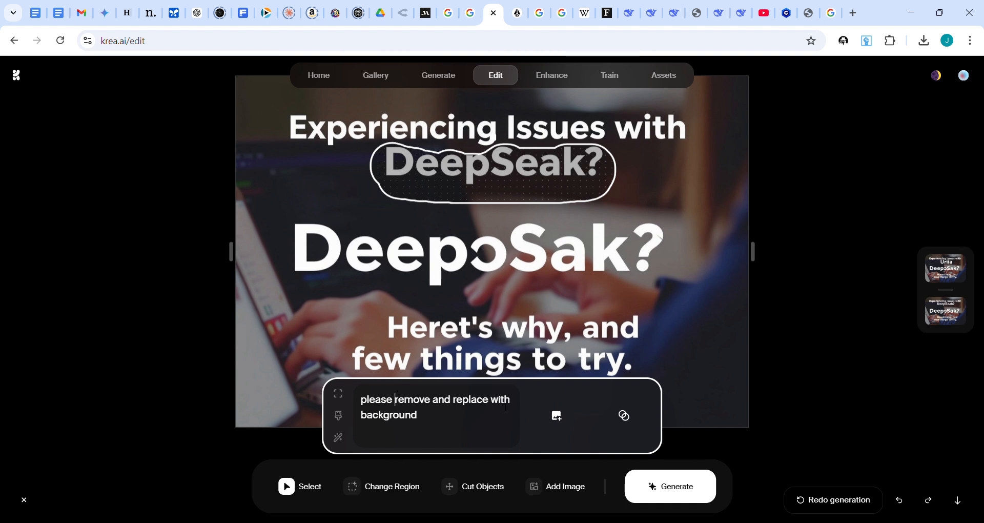
left_click(700, 496)
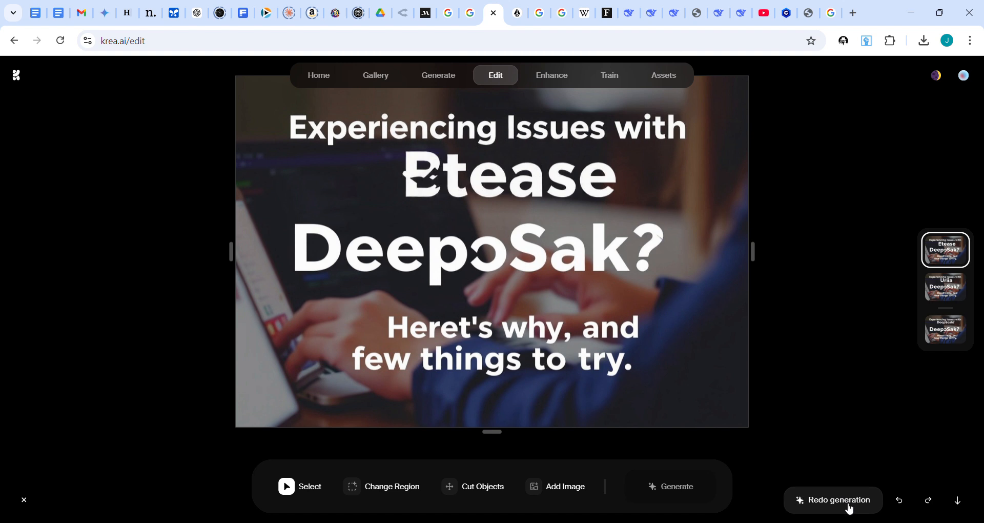
left_click(849, 508)
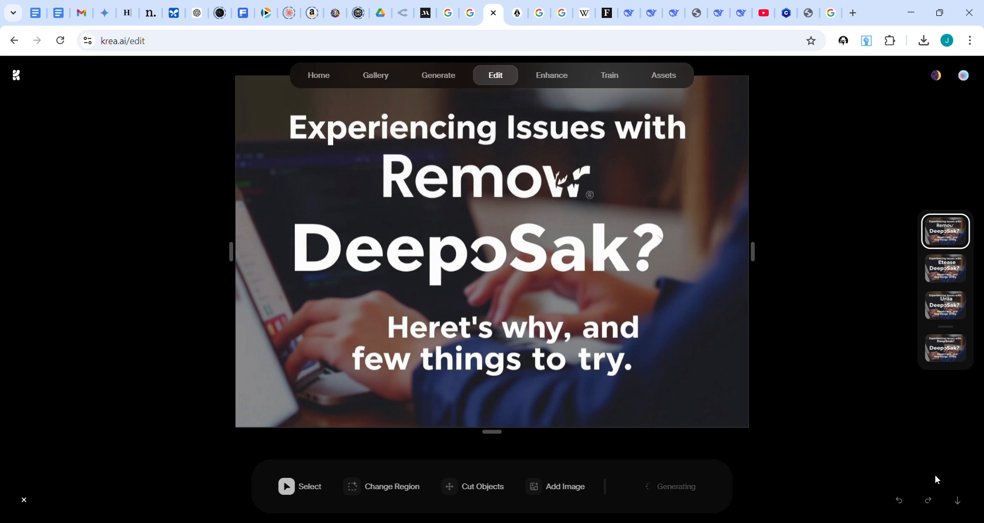
- Undo the regenerated edits and the painted region
left_click(965, 77)
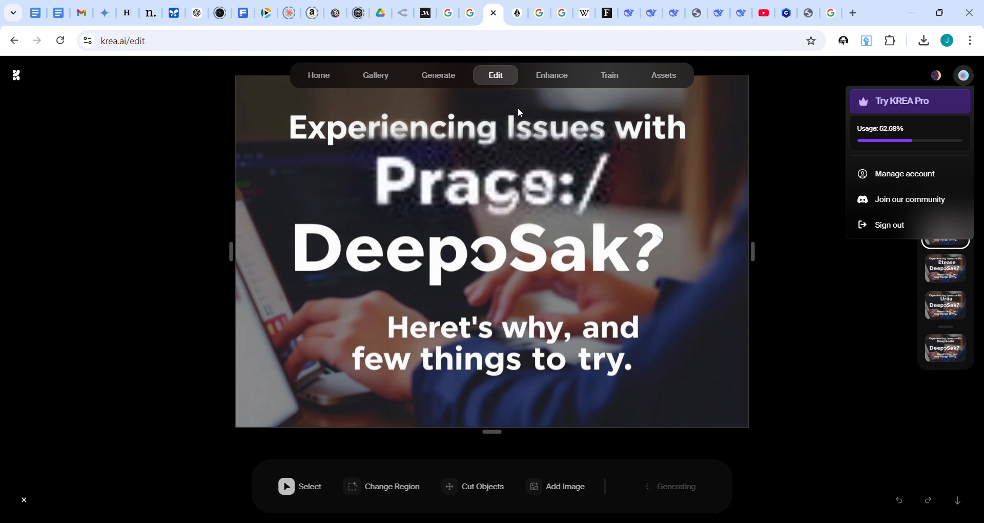
left_click(903, 502)
left_click(900, 501)
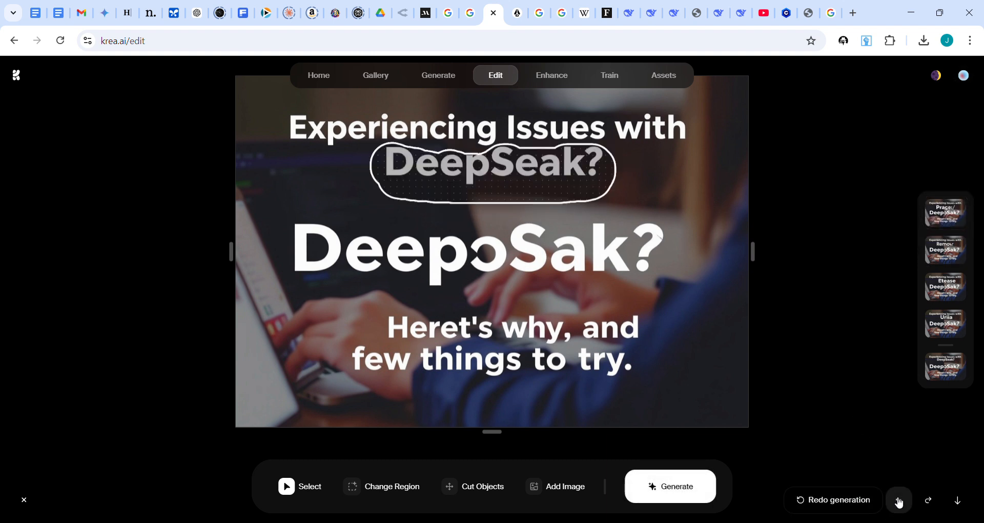
left_click(899, 501)
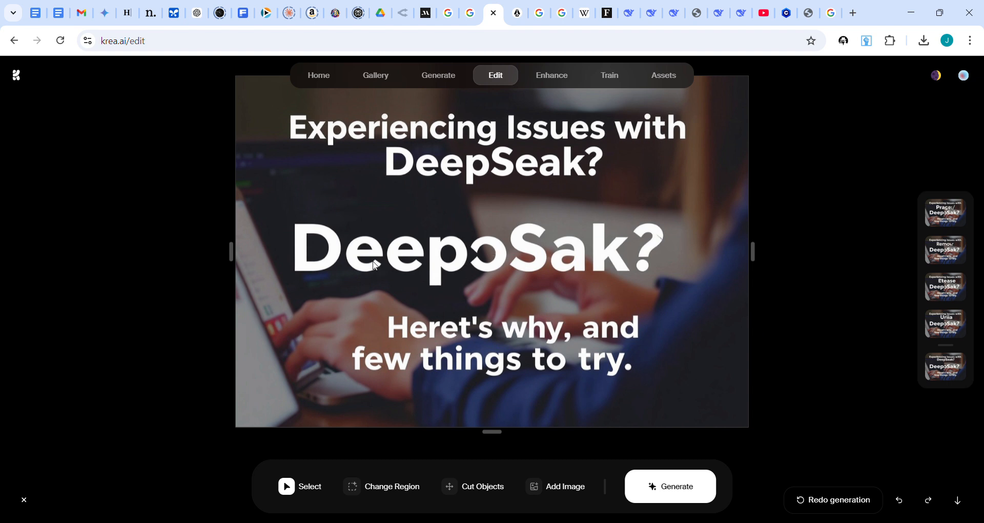
left_click(365, 487)
left_click(339, 394)
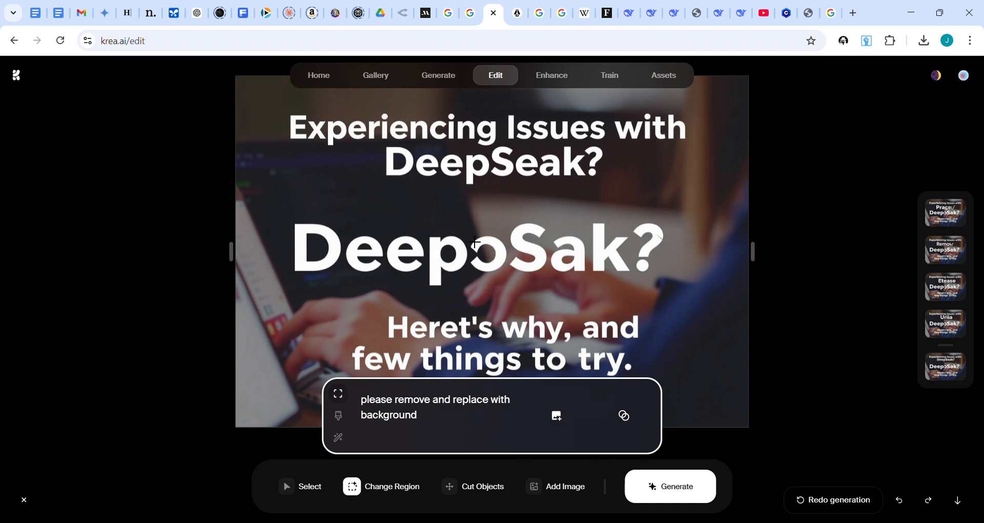
left_click_drag(464, 220, 519, 286)
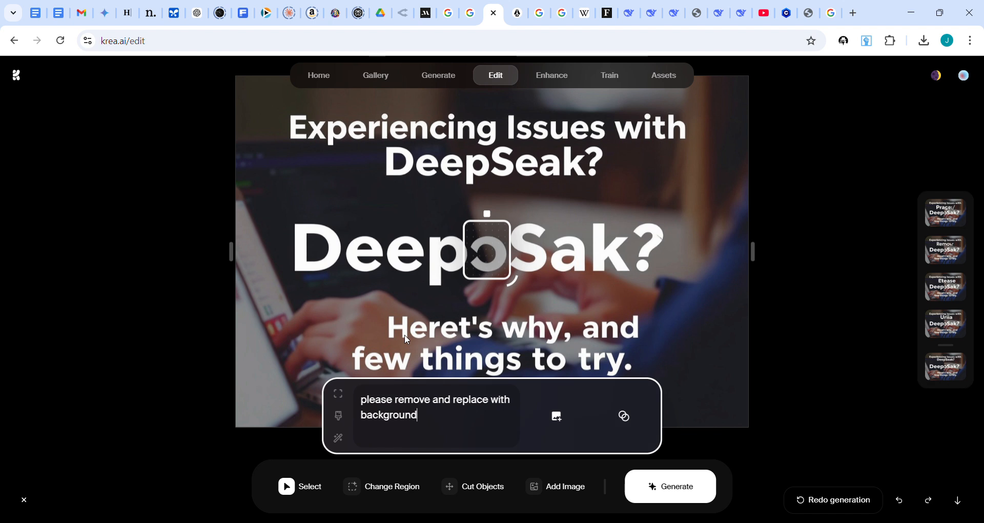
left_click(340, 416)
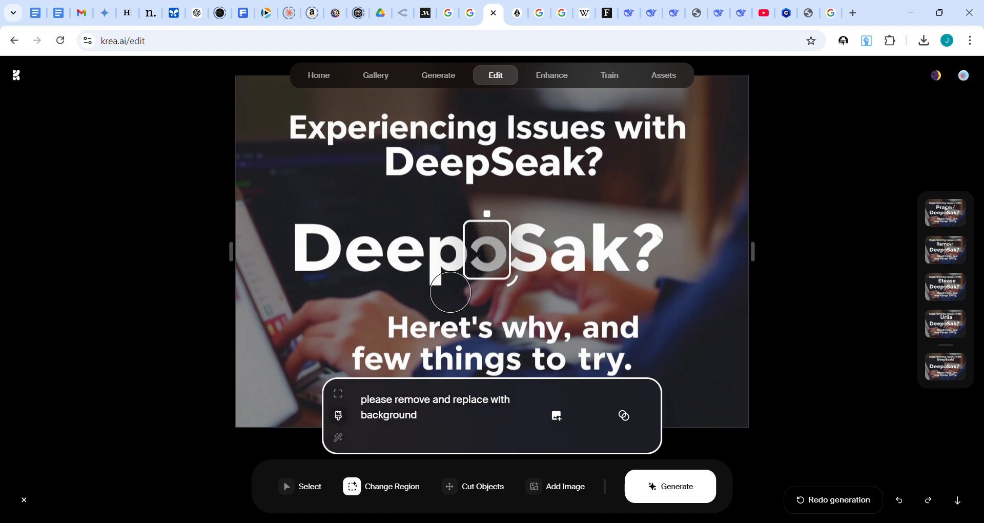
left_click(340, 395)
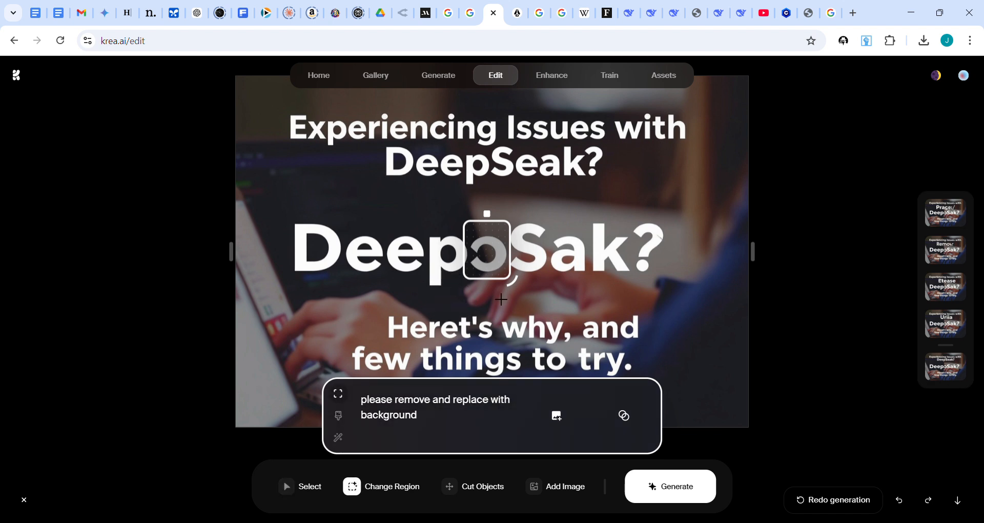
left_click(901, 502)
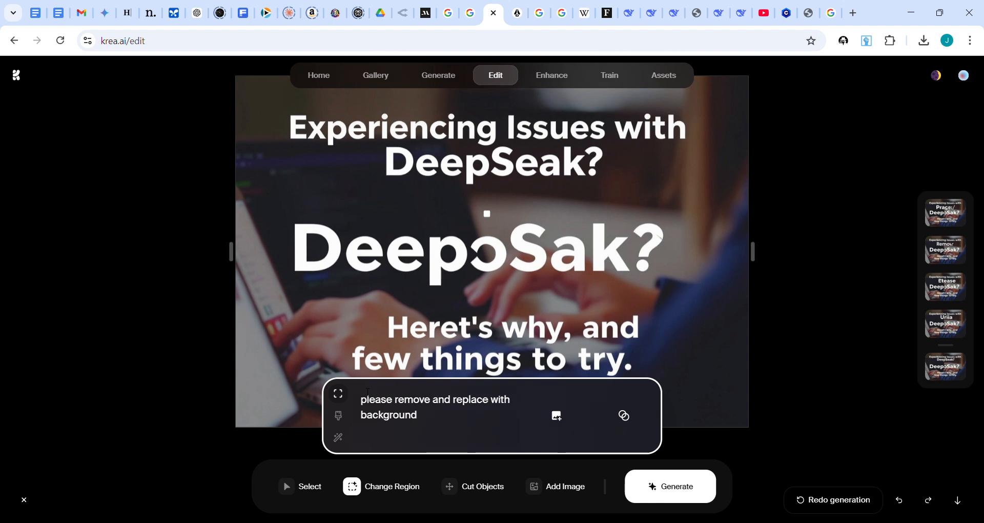
- Box the 'o' in the large "DeepoSak?", replace the prompt with "'S' written in same exact font style and size, professional typography, high-quality", and generate
left_click_drag(464, 216, 509, 278)
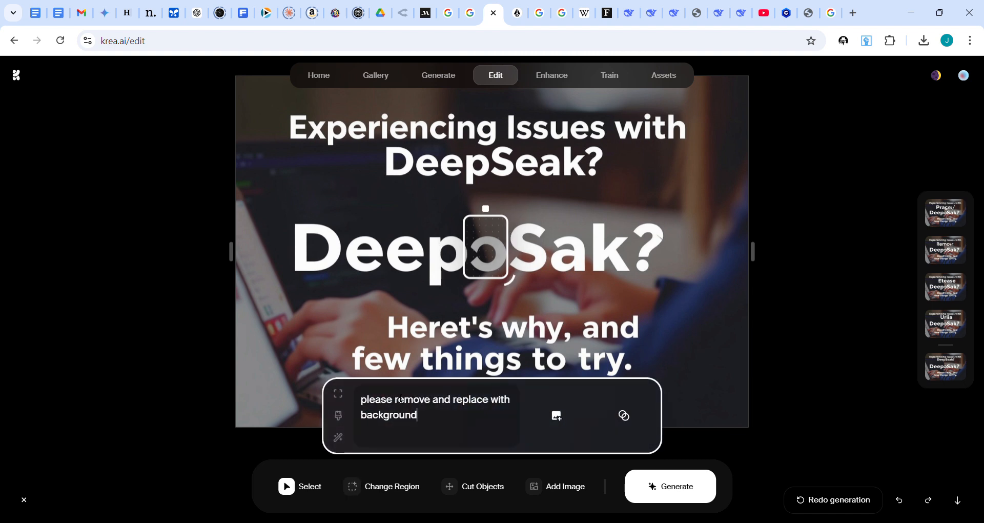
triple_click(392, 410)
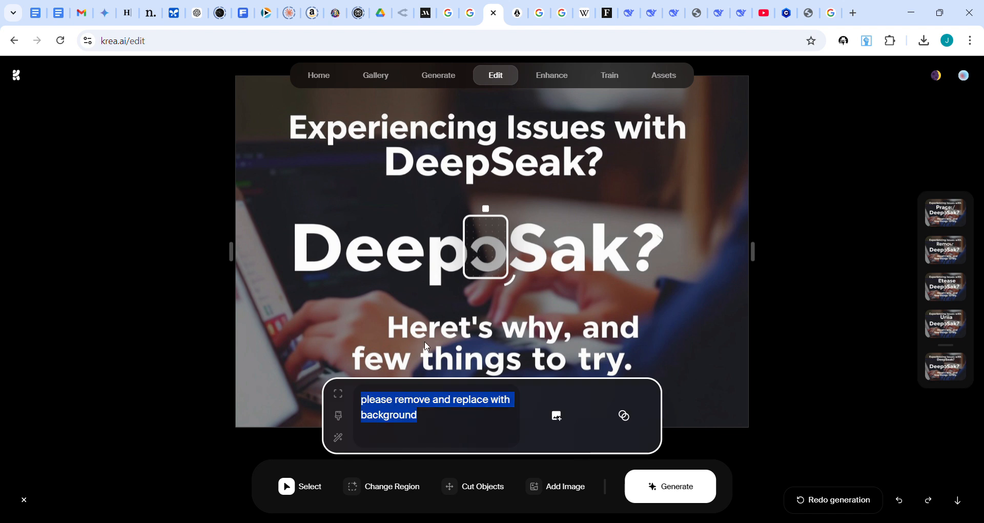
type("'S'")
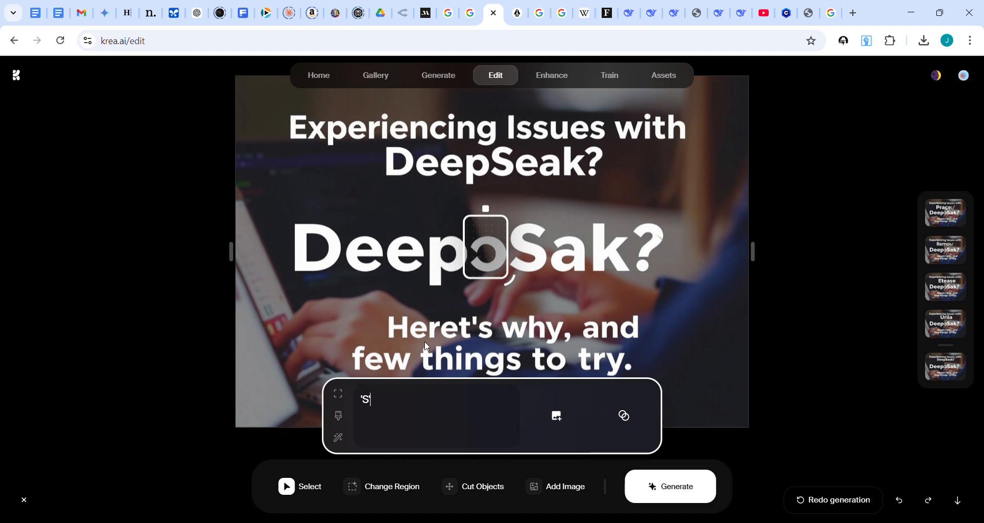
type(" writt")
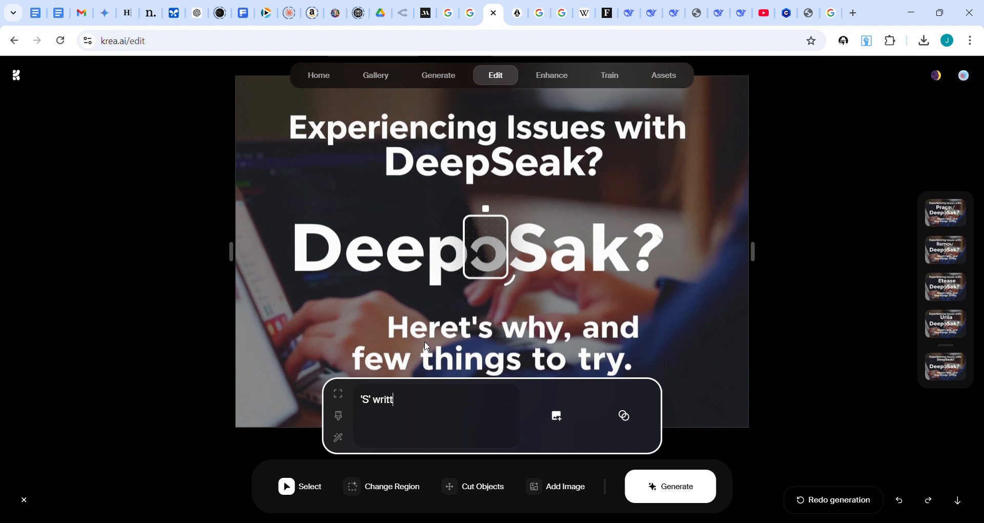
type("en in ")
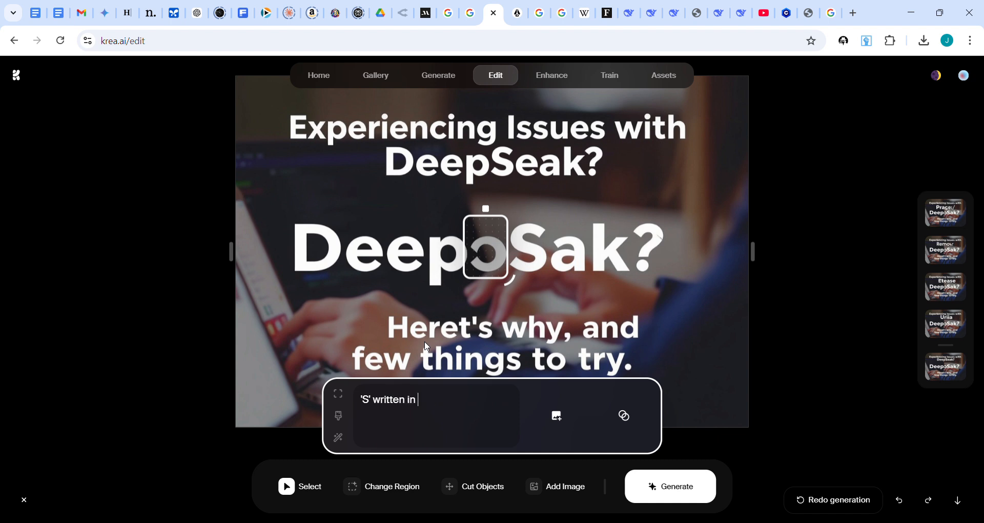
type("same exact font style and siz")
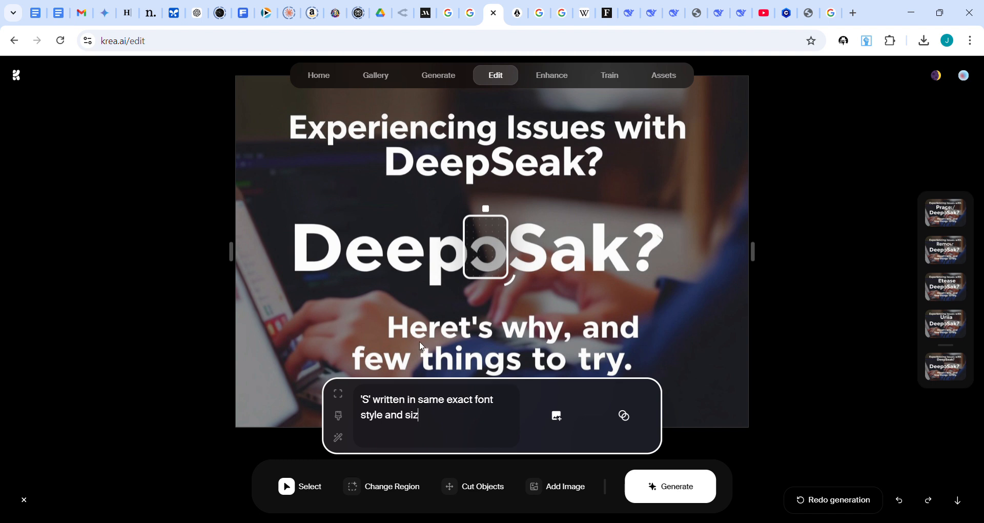
type("e, prog")
key("BackSpace")
type("fessional tyography")
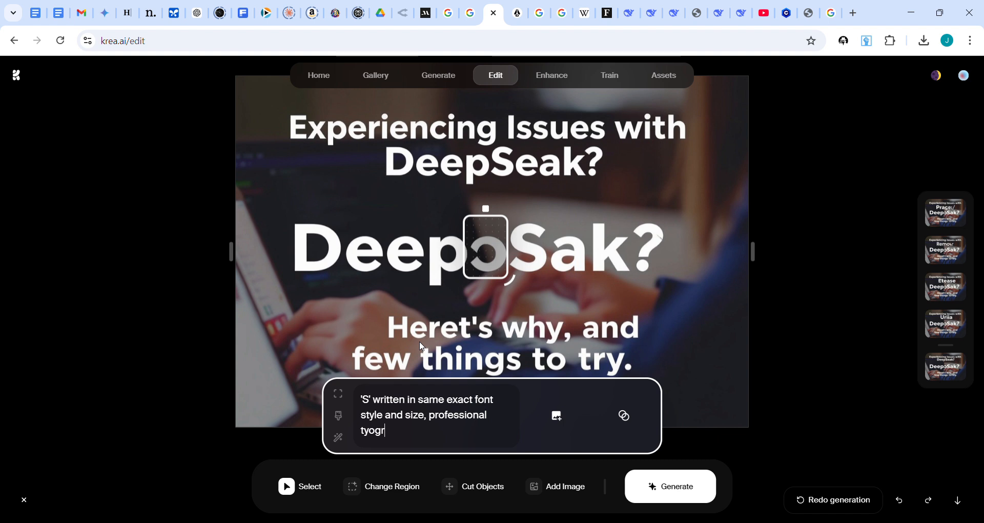
key("BackSpace")
key("BackSpace")
key("BackSpace")
key("BackSpace")
key("BackSpace")
key("BackSpace")
key("BackSpace")
key("BackSpace")
type("pography, high-quality")
left_click(674, 491)
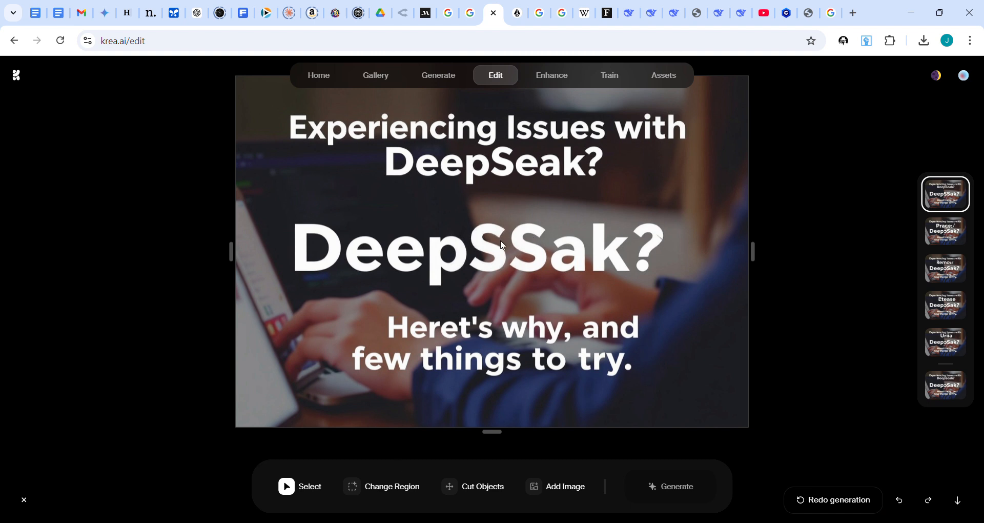
- Box the second 'S' in "DeepSSak?", change the prompt's leading 'S' to 'e', and generate the edit
left_click(393, 488)
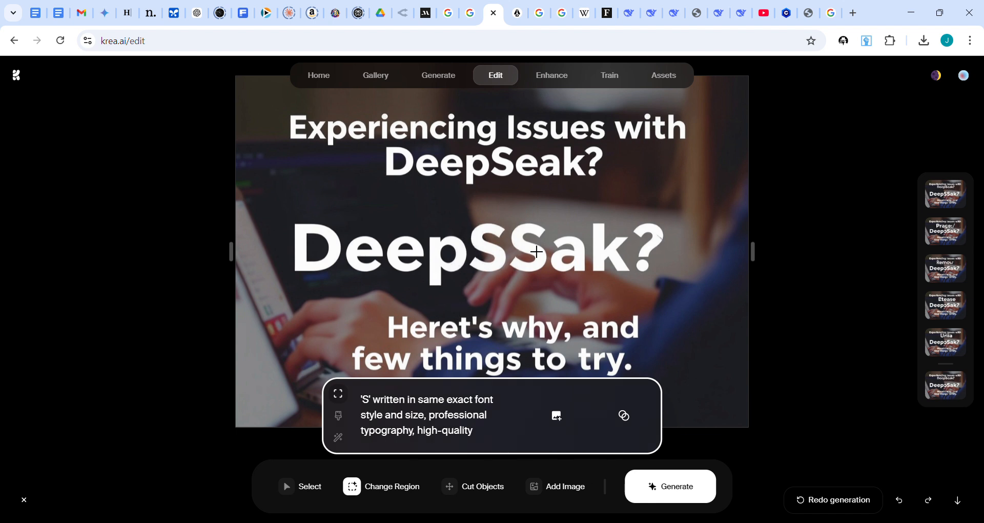
left_click_drag(507, 220, 557, 282)
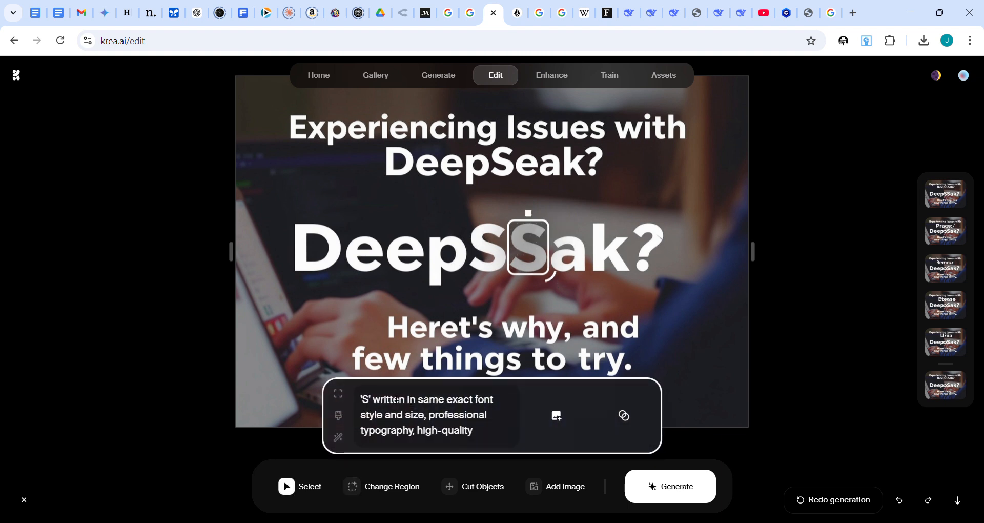
key("BackSpace")
type("e")
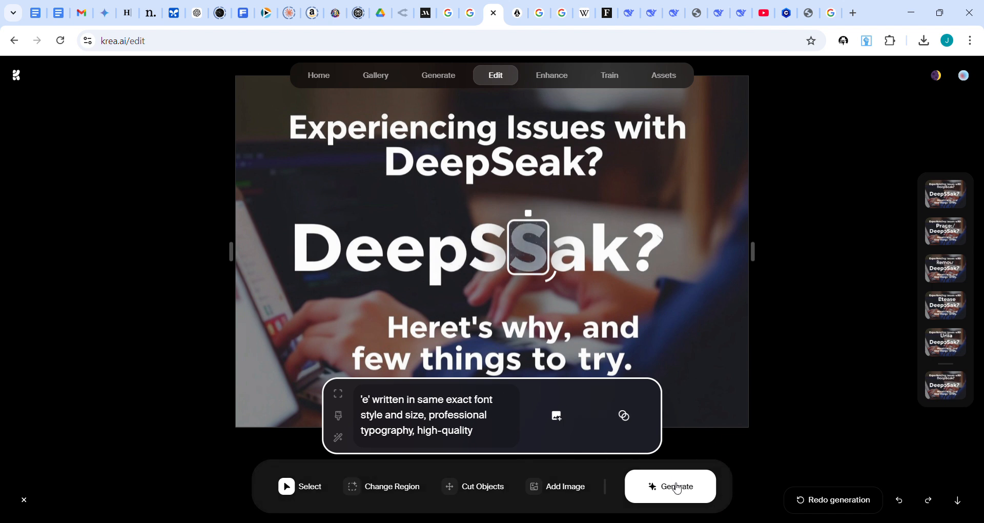
left_click(676, 490)
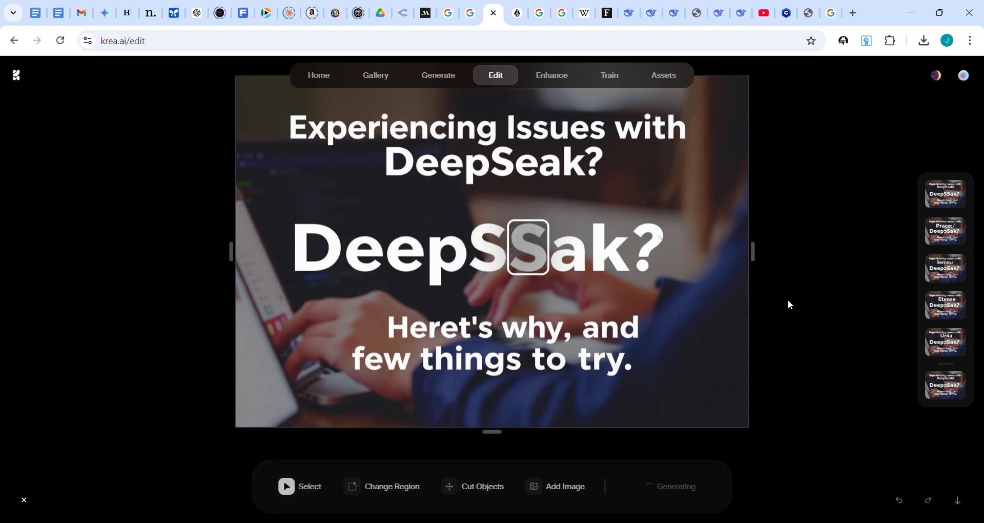